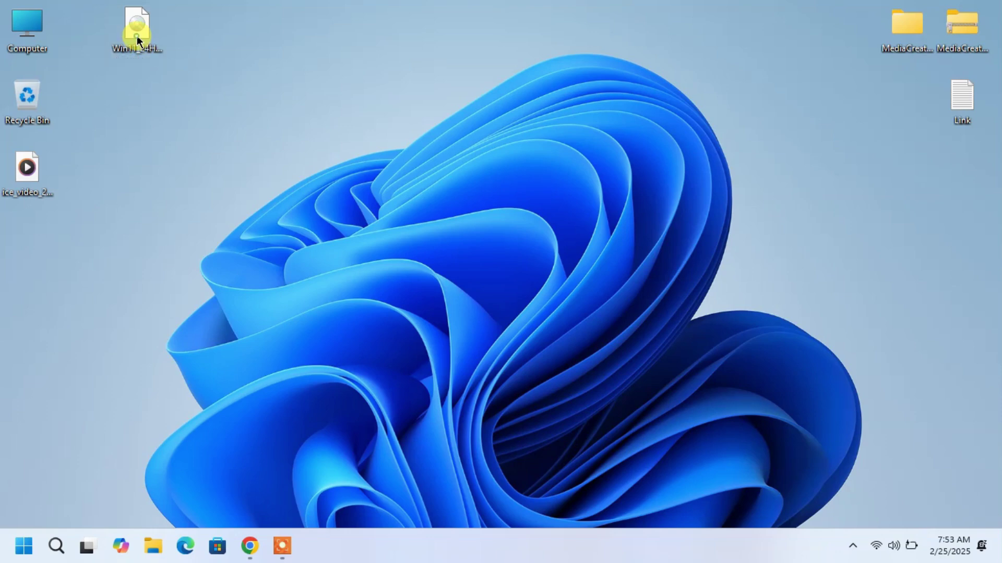
# - Mount the Win11_24H2_English_x64.iso image from the desktop and launch its setup application with administrator approval
pyautogui.doubleClick(137, 35)
pyautogui.click(539, 289)
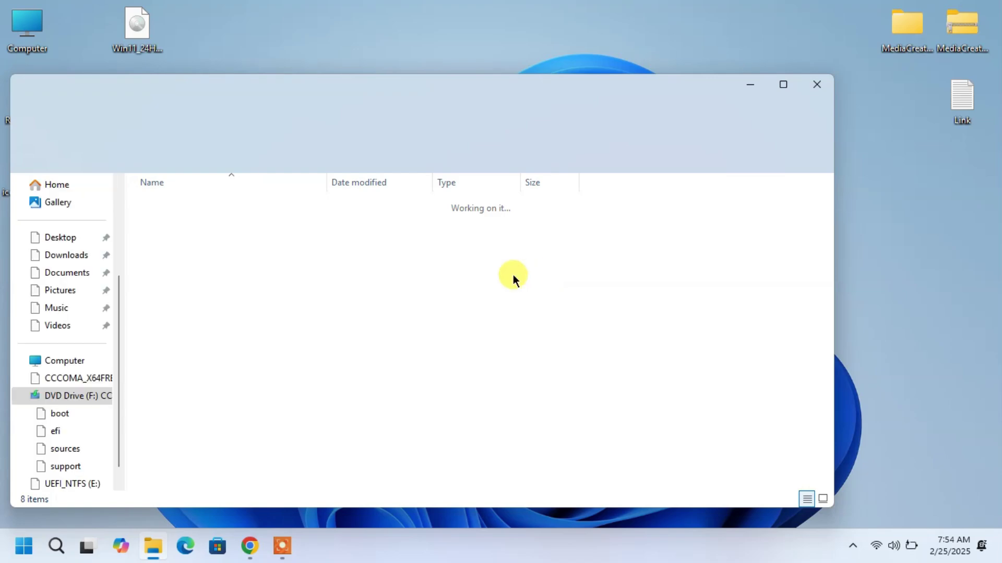
pyautogui.moveTo(286, 90); pyautogui.dragTo(390, 54)
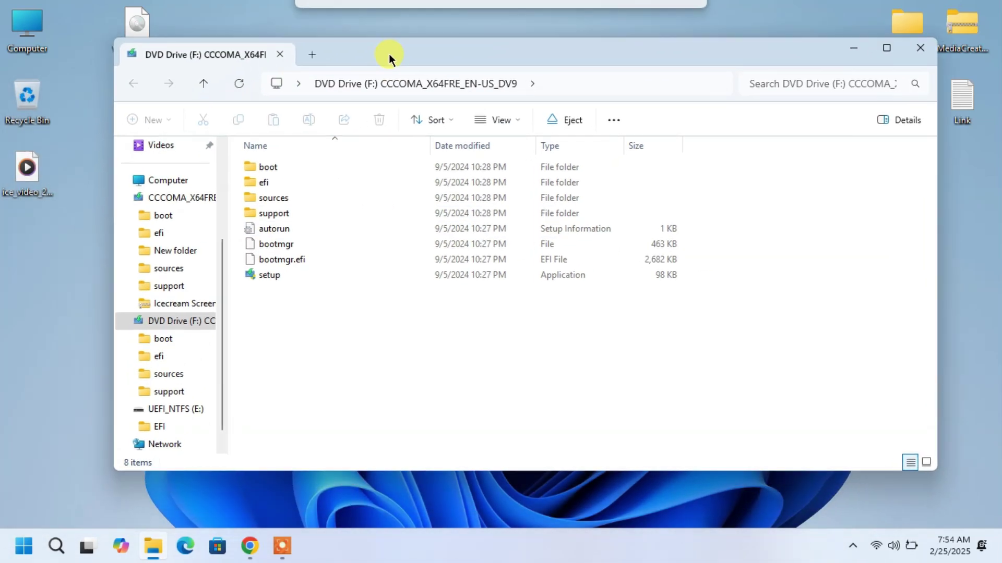
pyautogui.doubleClick(285, 274)
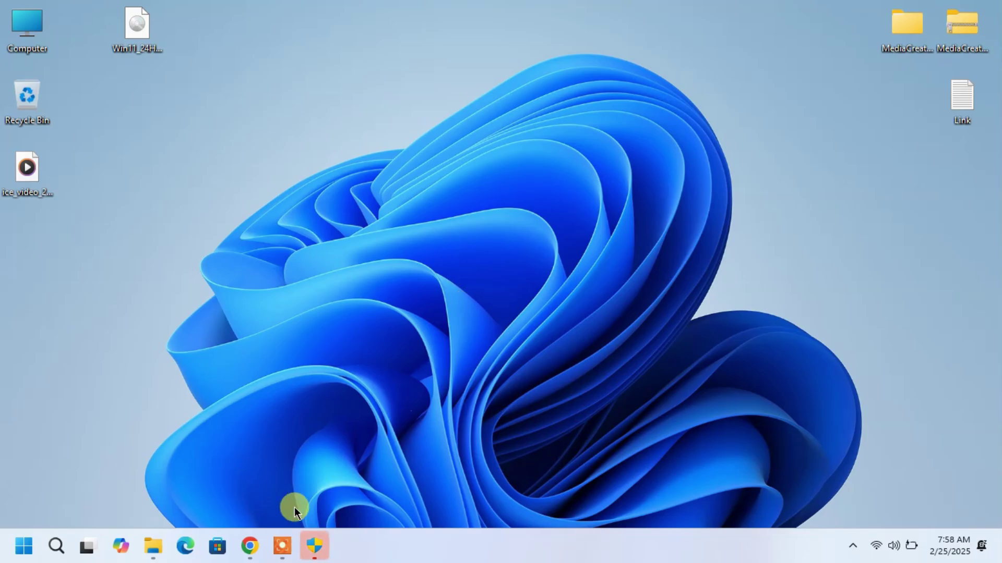
pyautogui.click(314, 546)
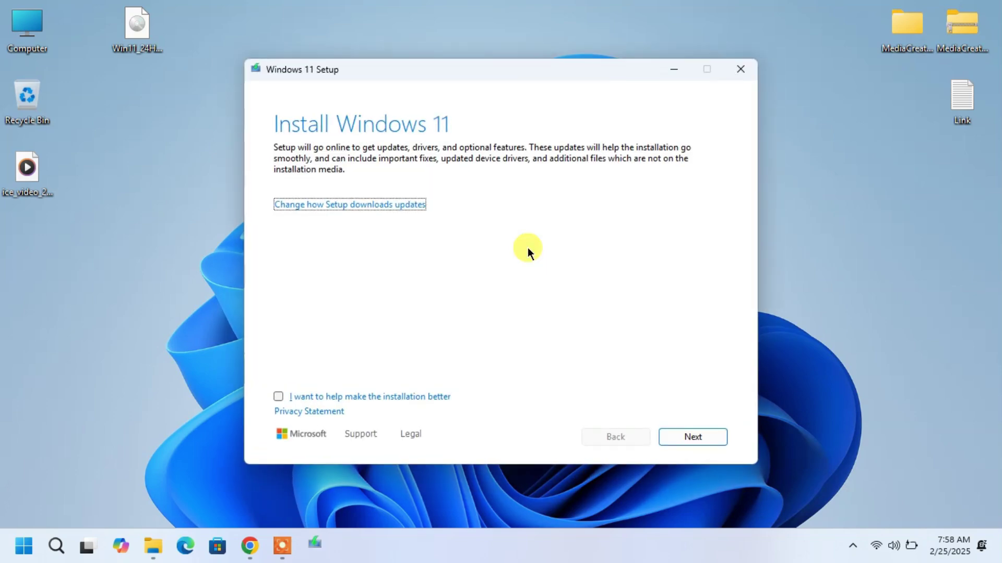
# - Try to start the Windows 11 installation with "I want to help make the installation better" enabled and updates set to "Not right now", and close Setup
pyautogui.click(279, 397)
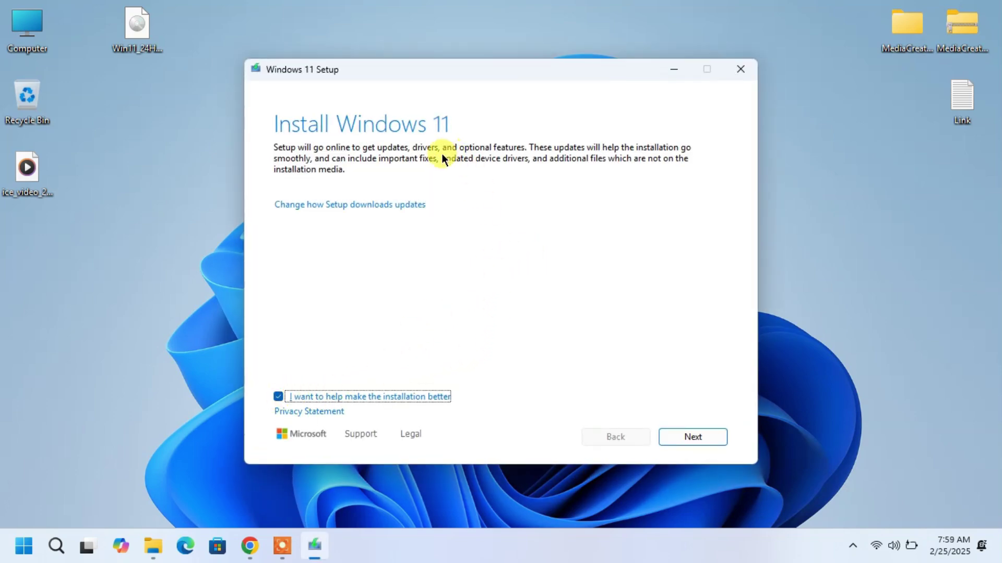
pyautogui.click(363, 208)
pyautogui.click(320, 230)
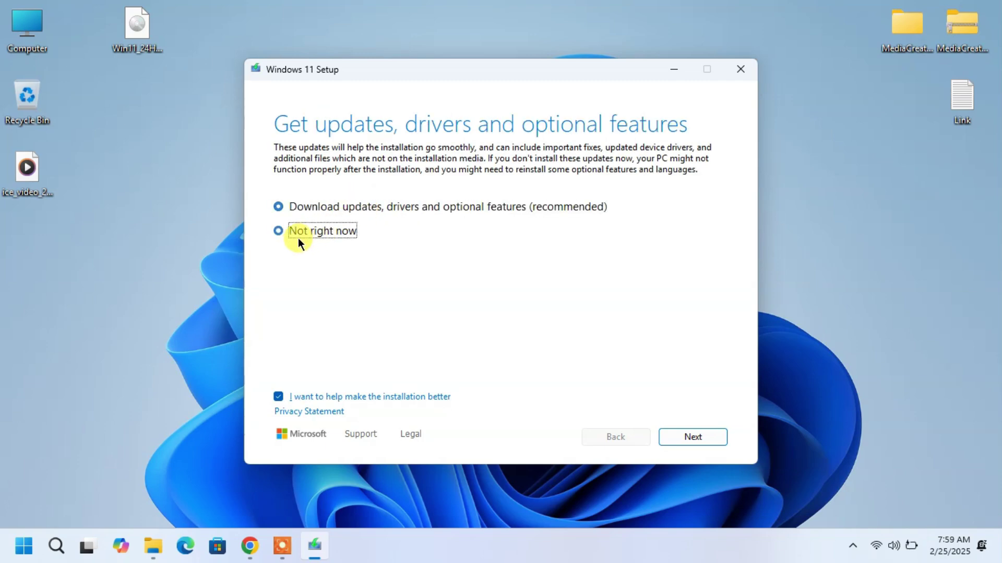
pyautogui.click(685, 437)
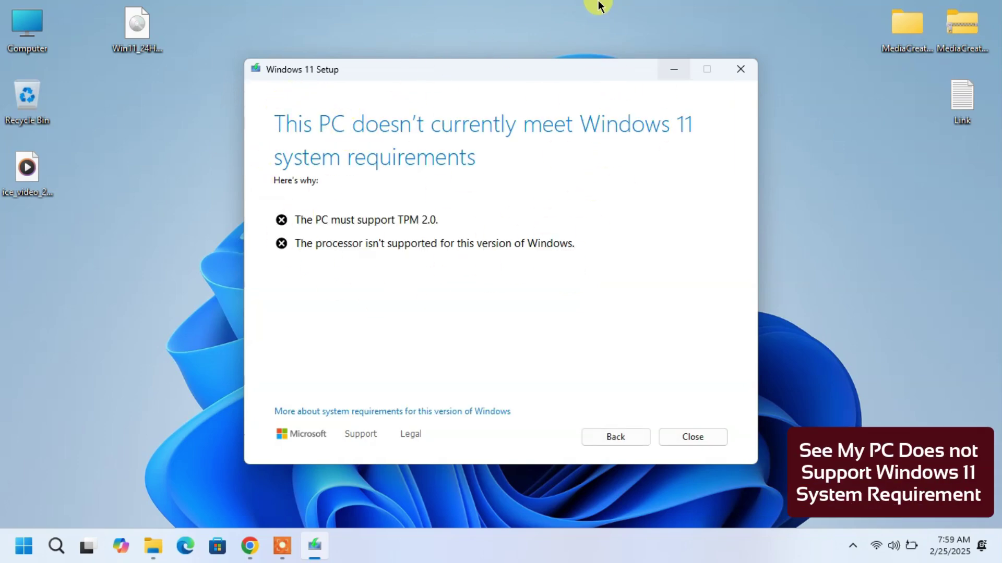
pyautogui.click(736, 63)
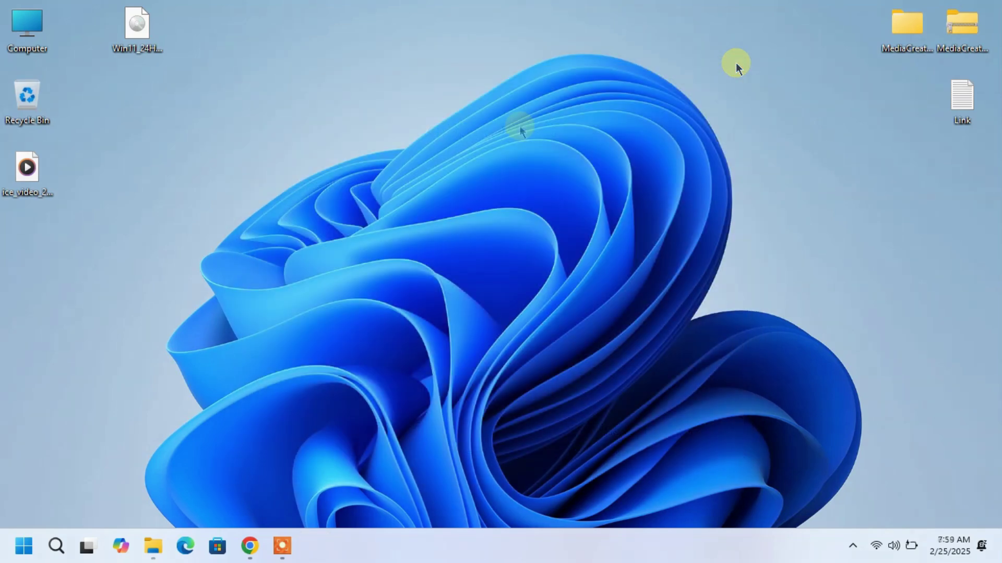
# - Try to update the PC by checking for updates in Windows Update, and close the system requirements dialog
pyautogui.click(7, 556)
pyautogui.click(161, 162)
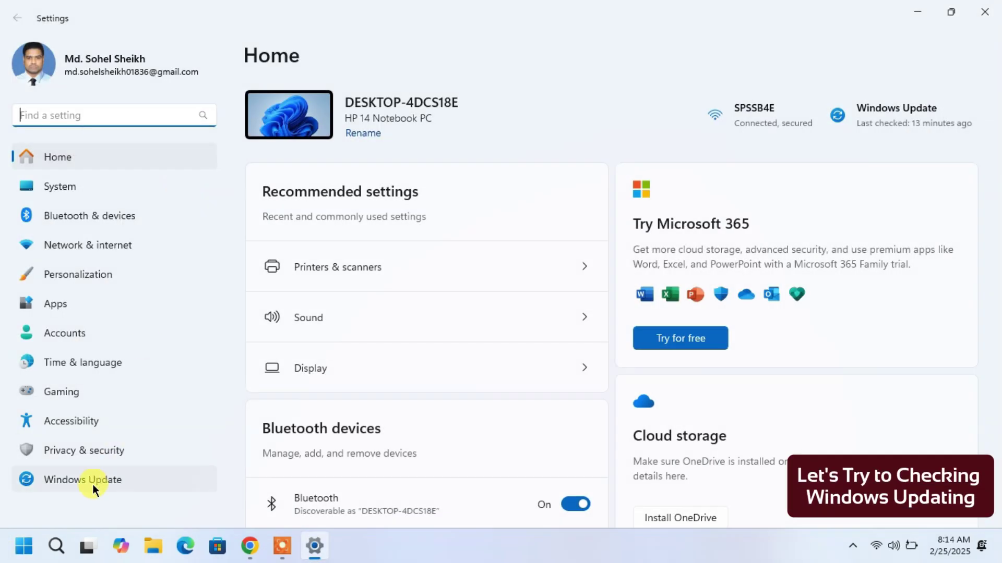
pyautogui.click(92, 484)
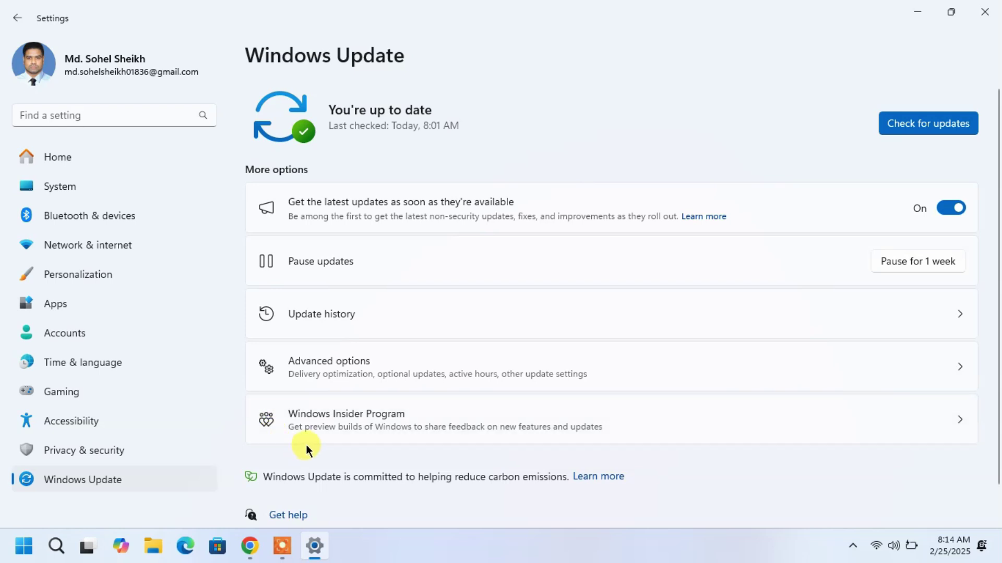
pyautogui.click(910, 123)
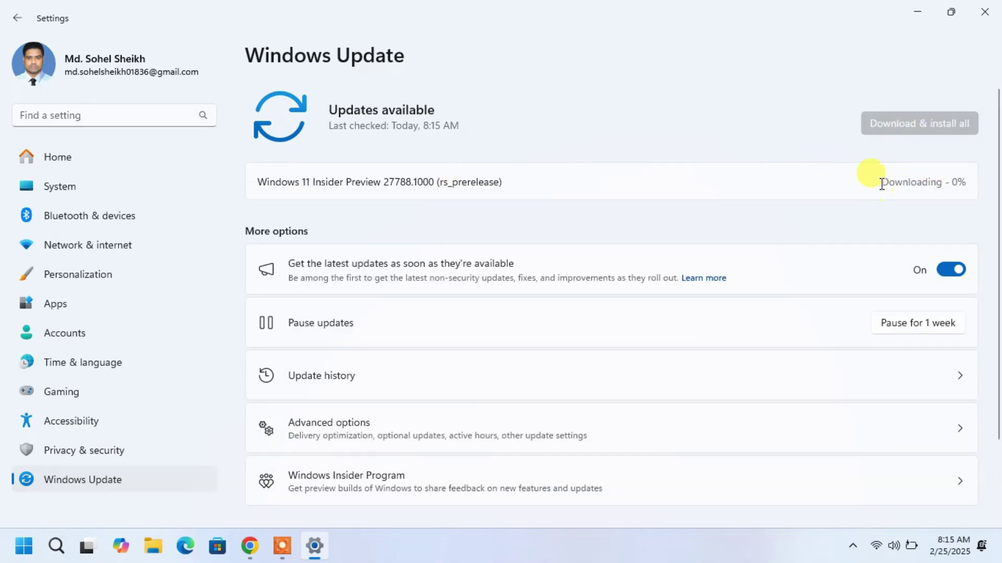
pyautogui.moveTo(882, 182); pyautogui.dragTo(966, 184)
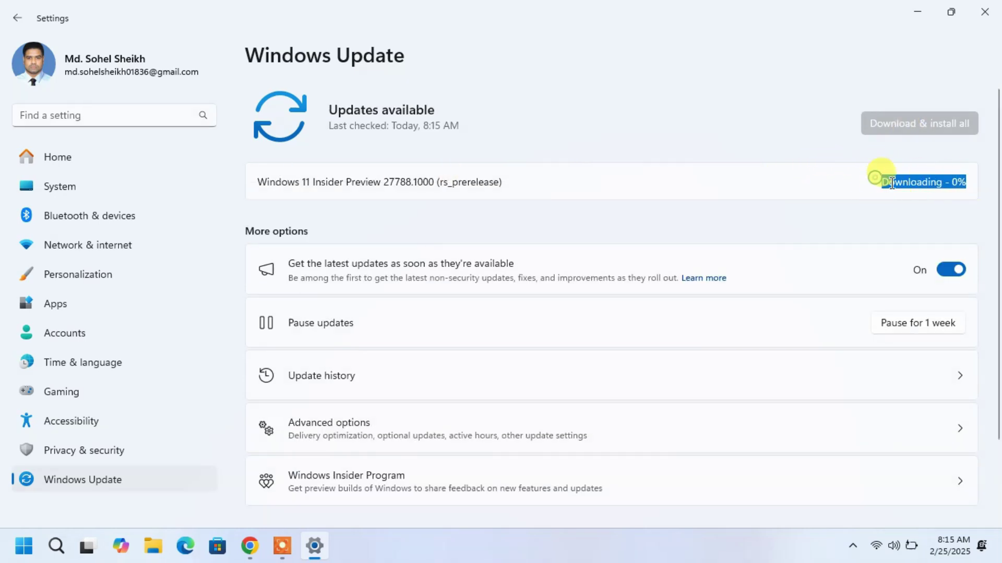
pyautogui.click(875, 179)
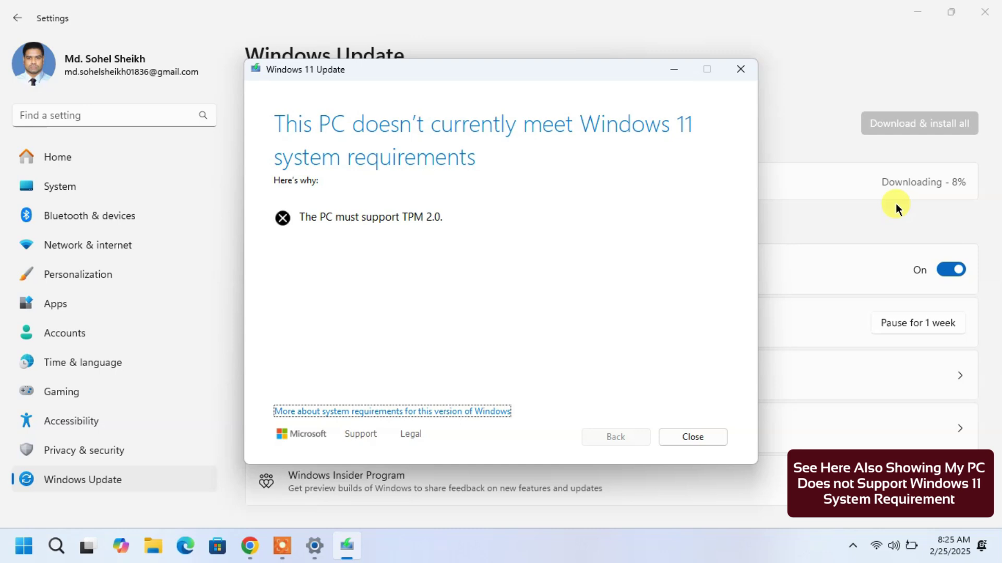
pyautogui.click(743, 72)
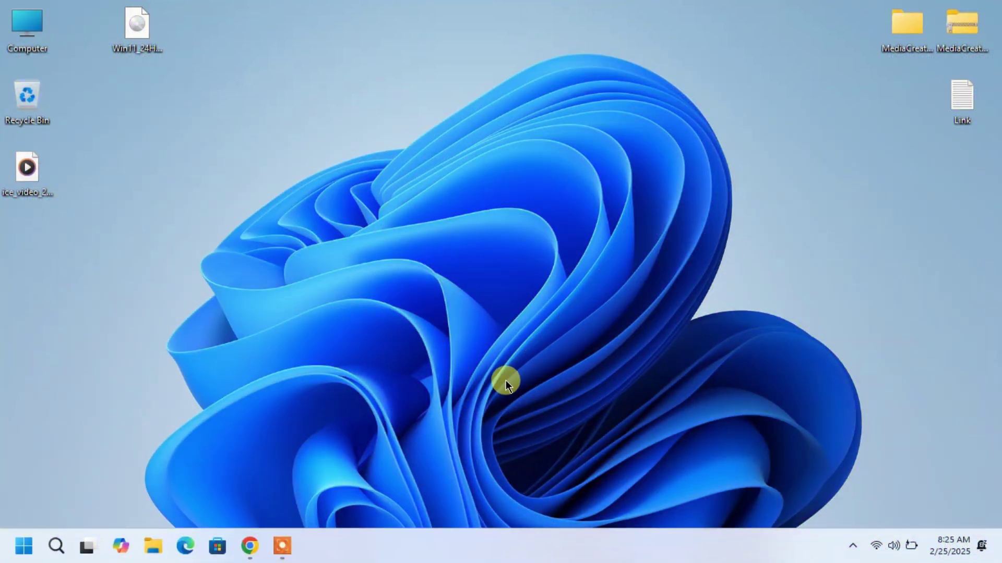
# - Switch to Chrome to view the AveYo/MediaCreationTool.bat repository's address and code download options, and minimize the browser
pyautogui.click(250, 546)
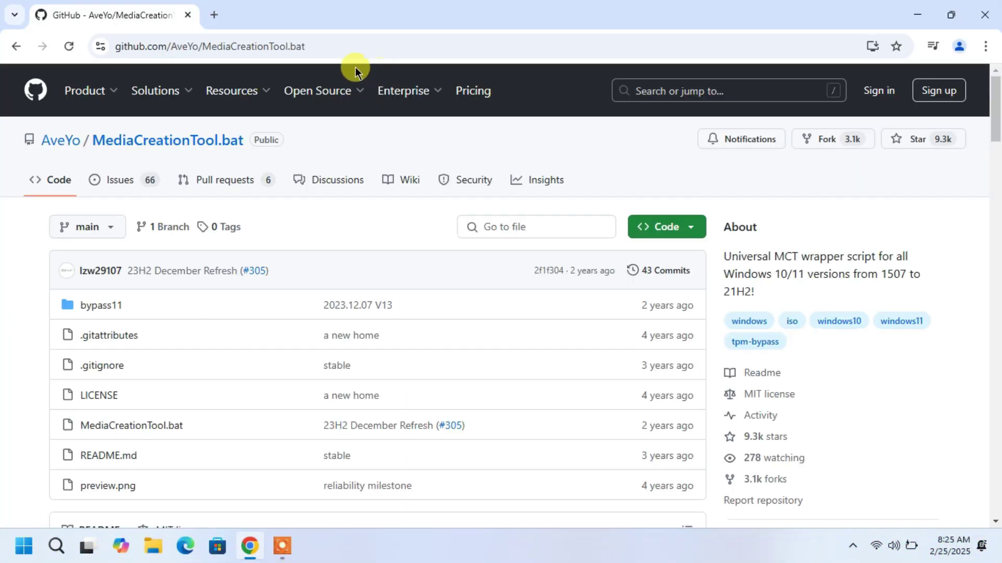
pyautogui.click(119, 54)
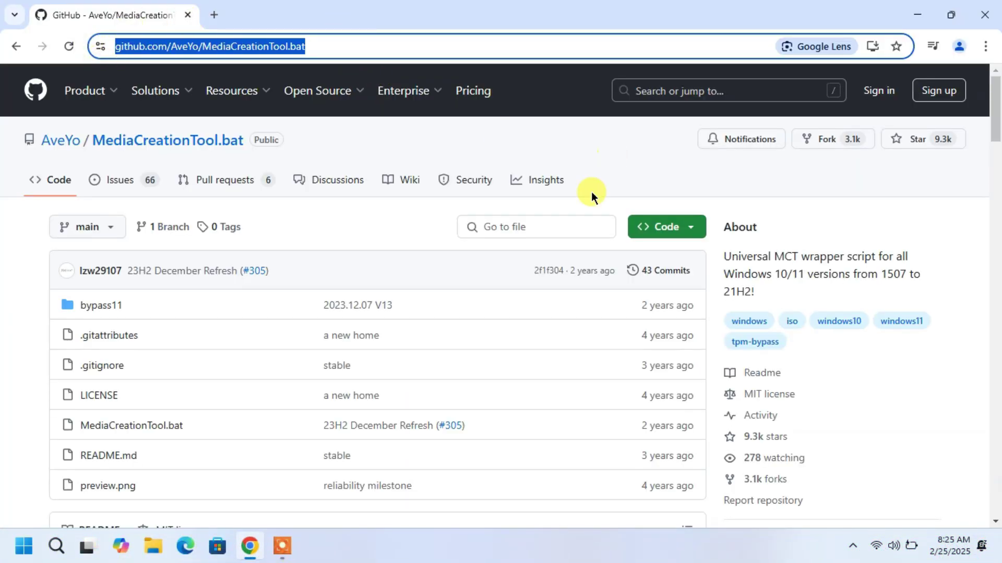
pyautogui.click(685, 232)
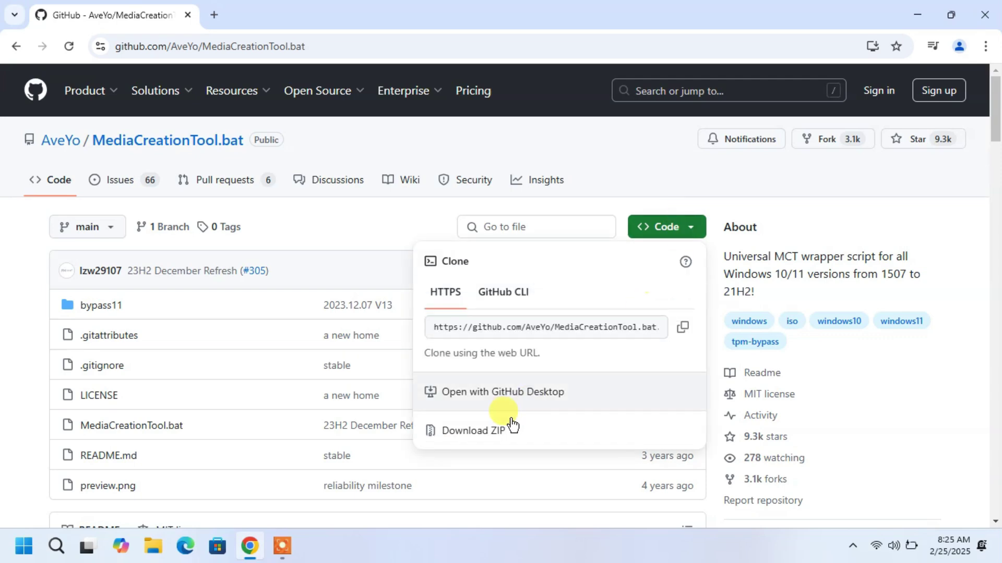
pyautogui.click(917, 14)
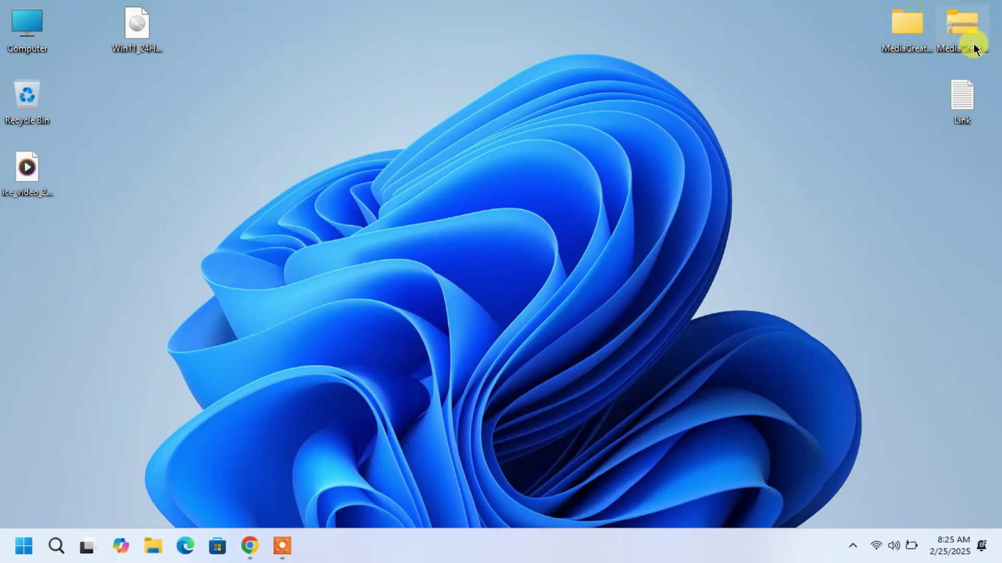
# - Open the bypass11 folder inside the extracted MediaCreationTool.bat-main folder on the desktop
pyautogui.click(908, 43)
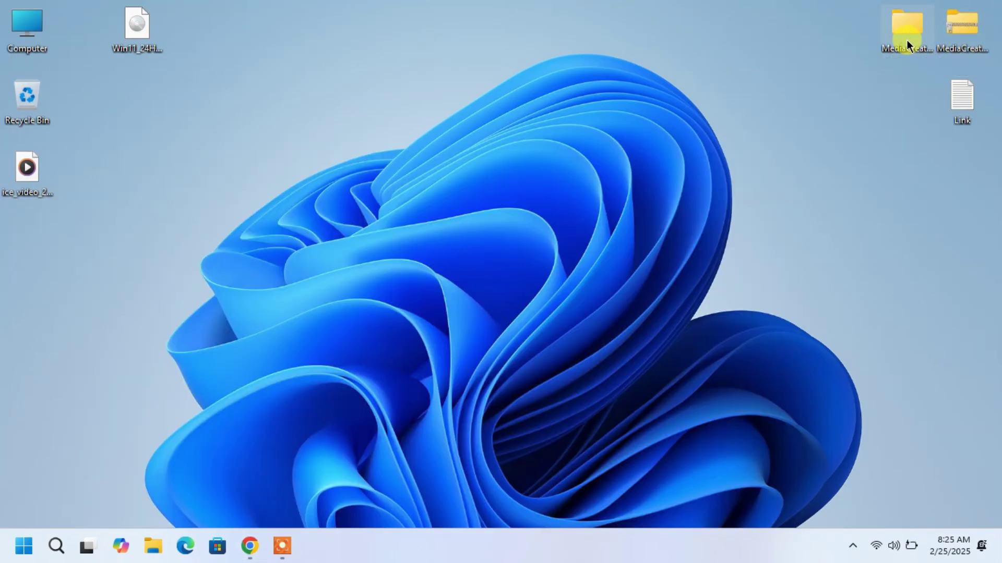
pyautogui.doubleClick(907, 39)
pyautogui.click(257, 131)
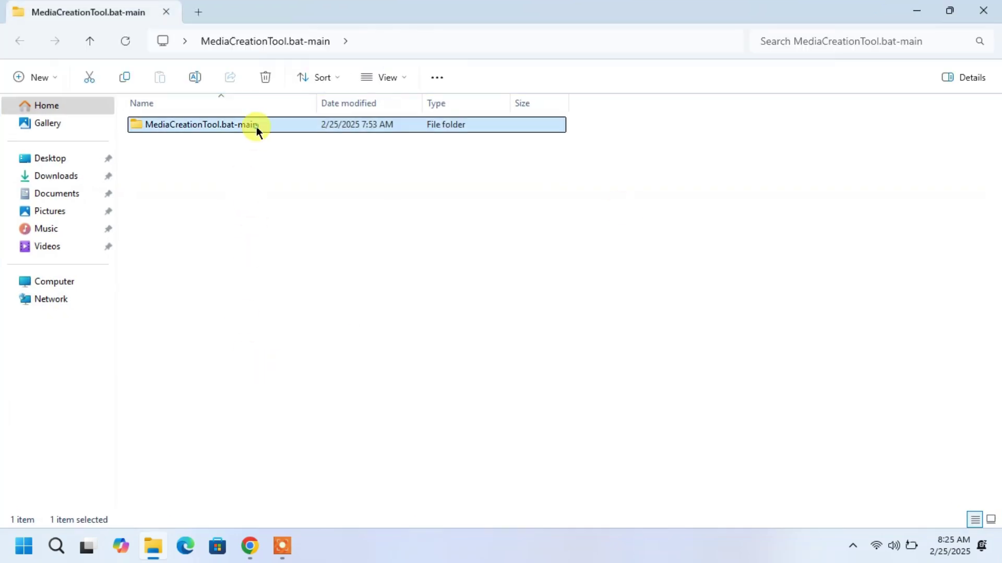
pyautogui.doubleClick(256, 131)
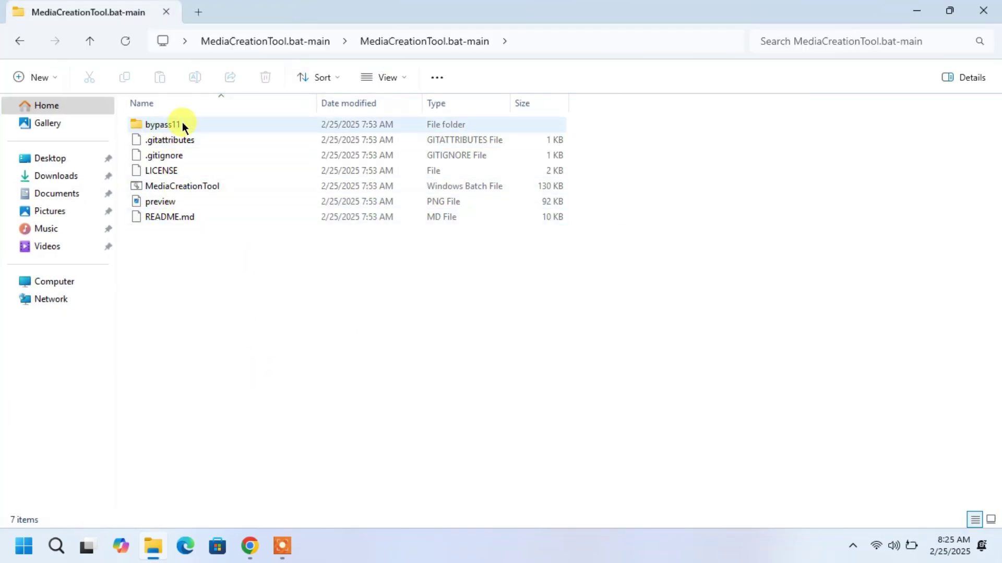
pyautogui.doubleClick(180, 126)
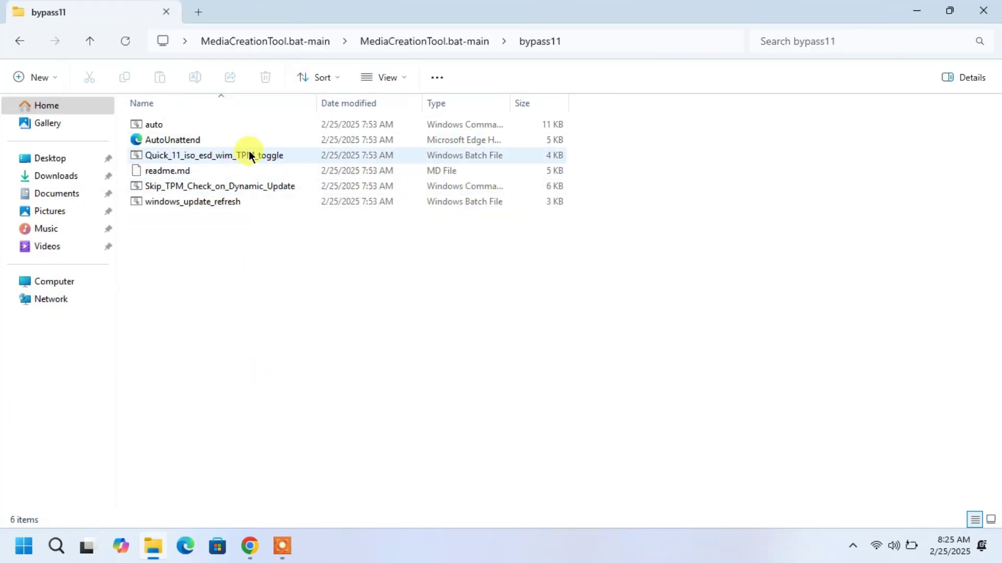
# - Run the Skip_TPM_Check_on_Dynamic_Update script as administrator and close its console window
pyautogui.click(211, 189)
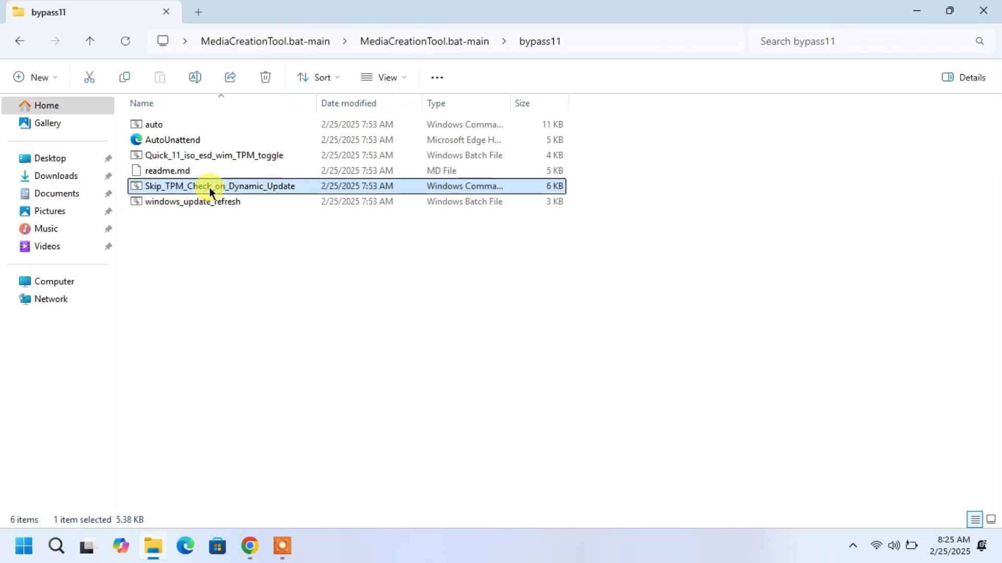
pyautogui.rightClick(210, 191)
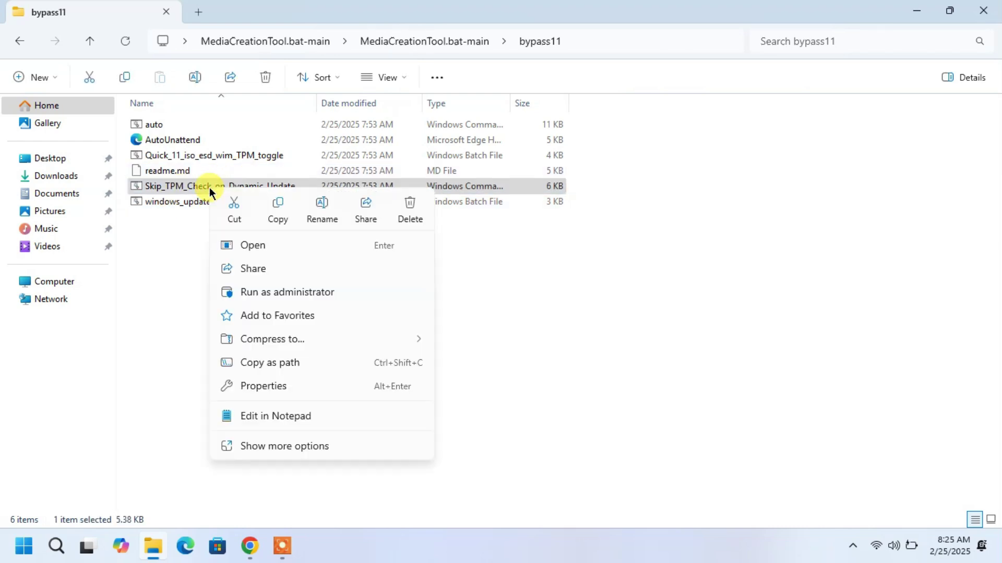
pyautogui.click(250, 291)
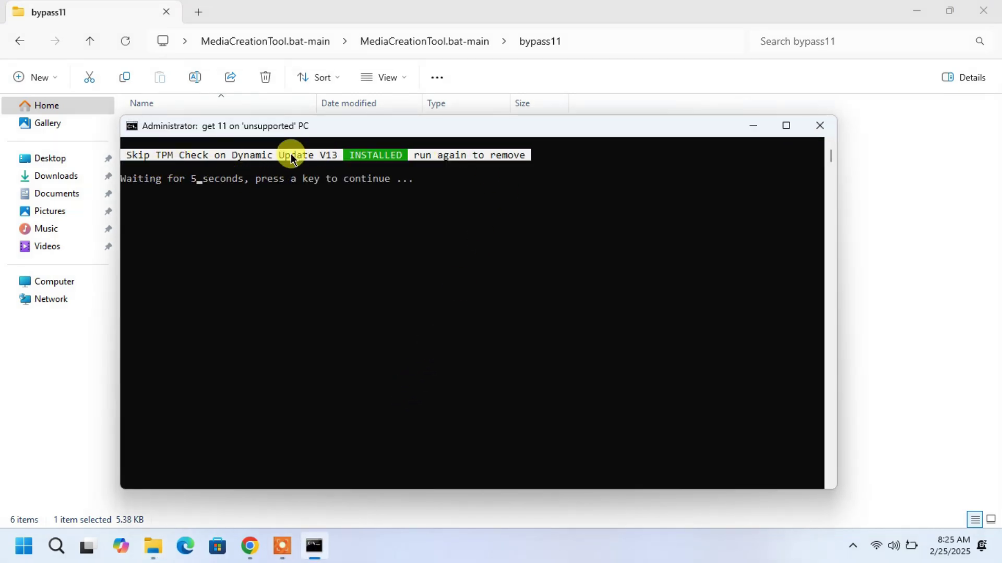
pyautogui.click(823, 130)
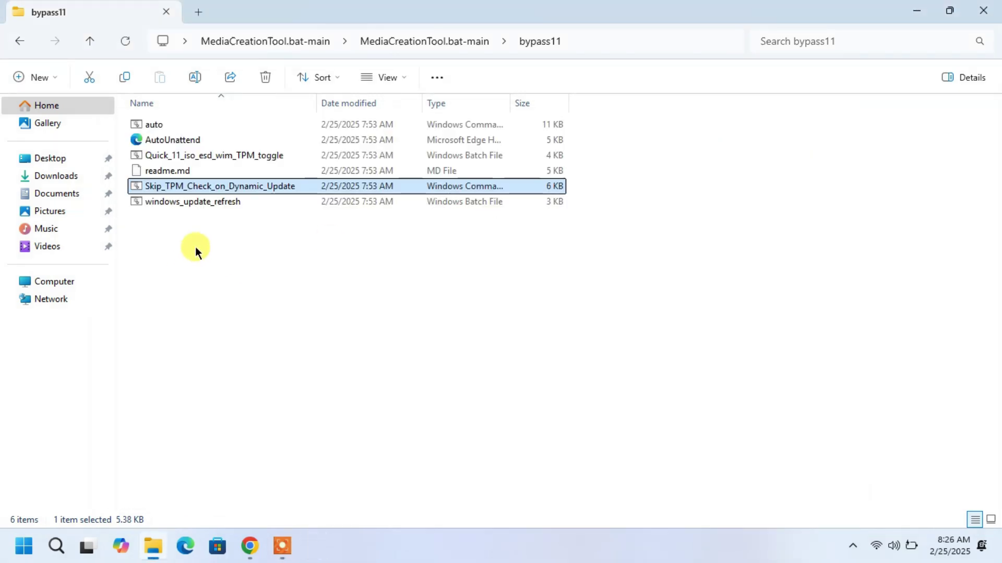
# - Run the windows_update_refresh batch file with administrator approval, dismiss its console, and minimize the folder window
pyautogui.click(229, 205)
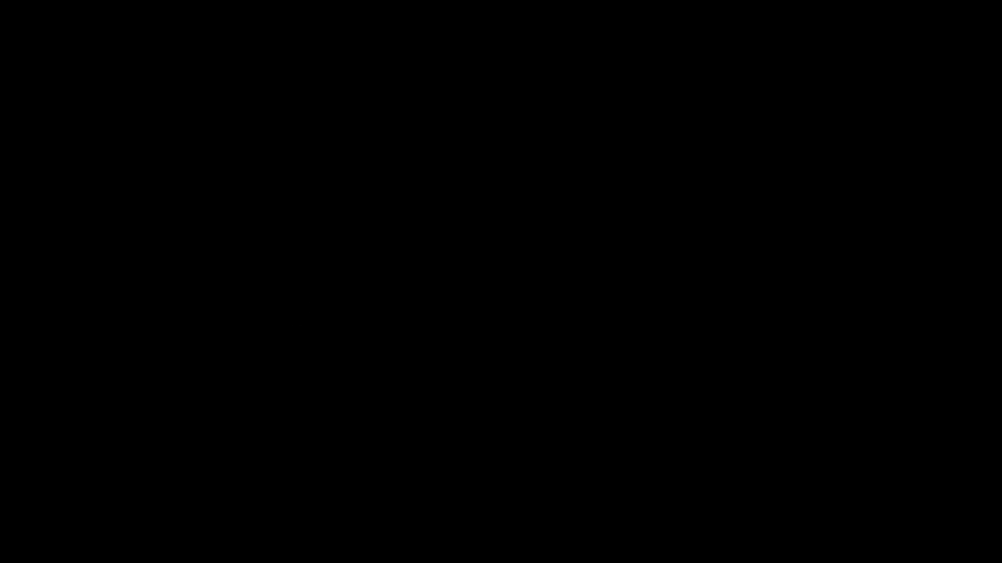
pyautogui.click(433, 396)
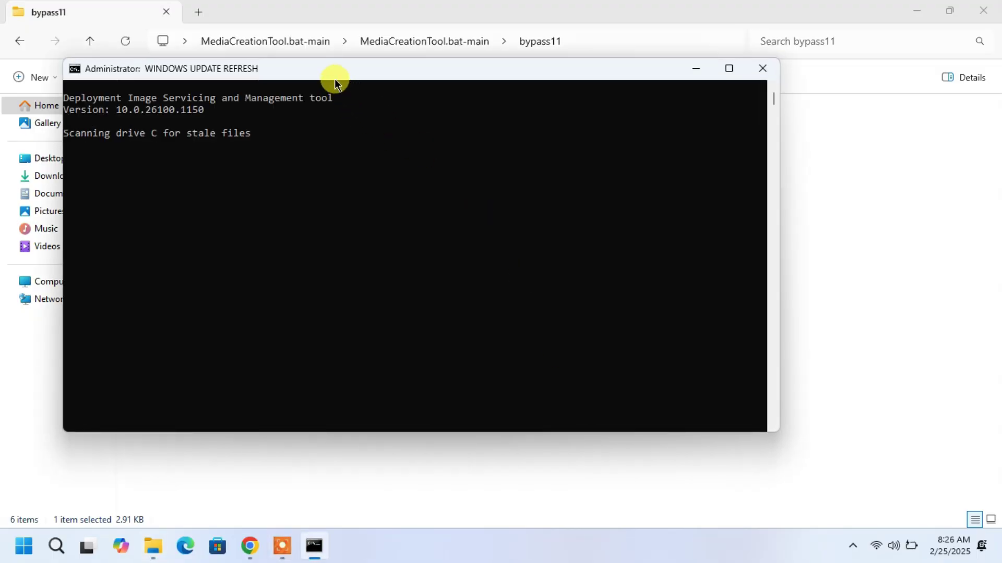
pyautogui.moveTo(335, 84); pyautogui.dragTo(462, 126)
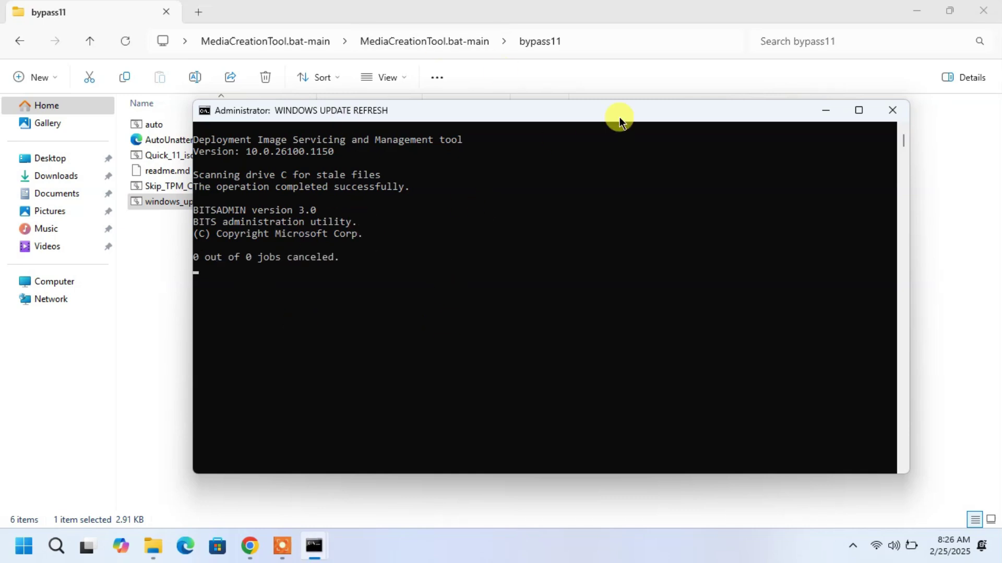
pyautogui.click(880, 126)
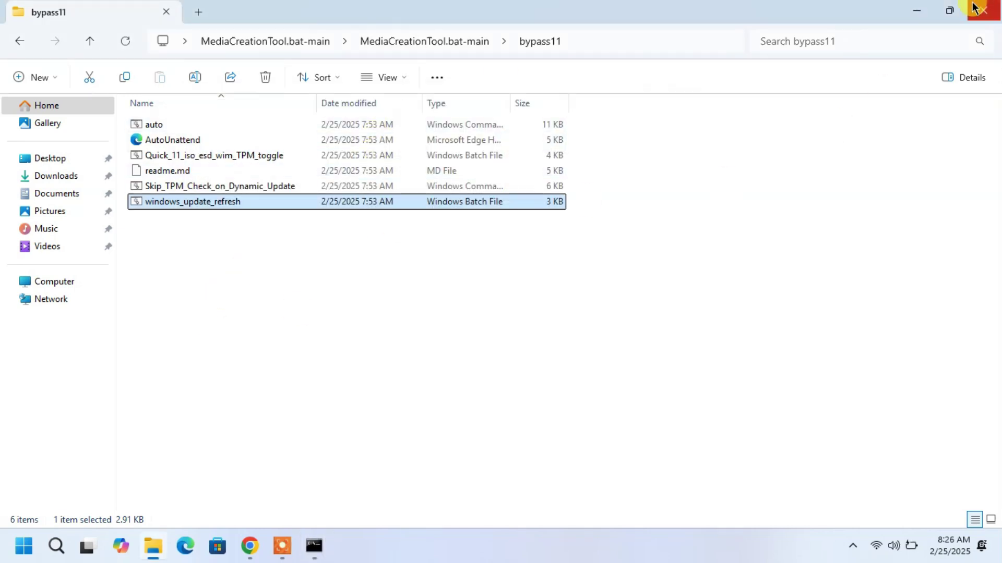
pyautogui.click(915, 10)
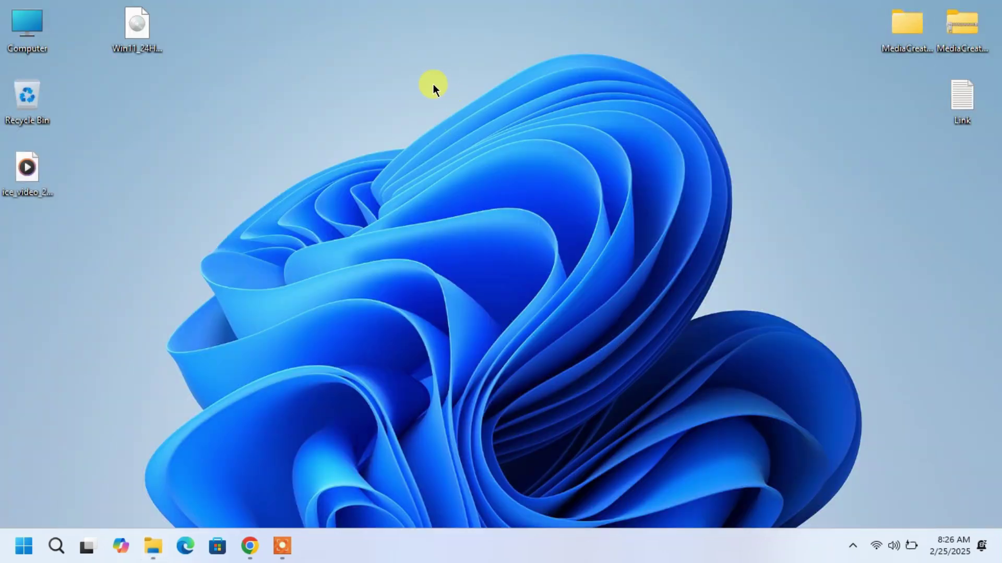
# - Reopen the Windows 11 24H2 ISO, launch setup from the mounted drive, and minimize the drive's folder window
pyautogui.doubleClick(154, 33)
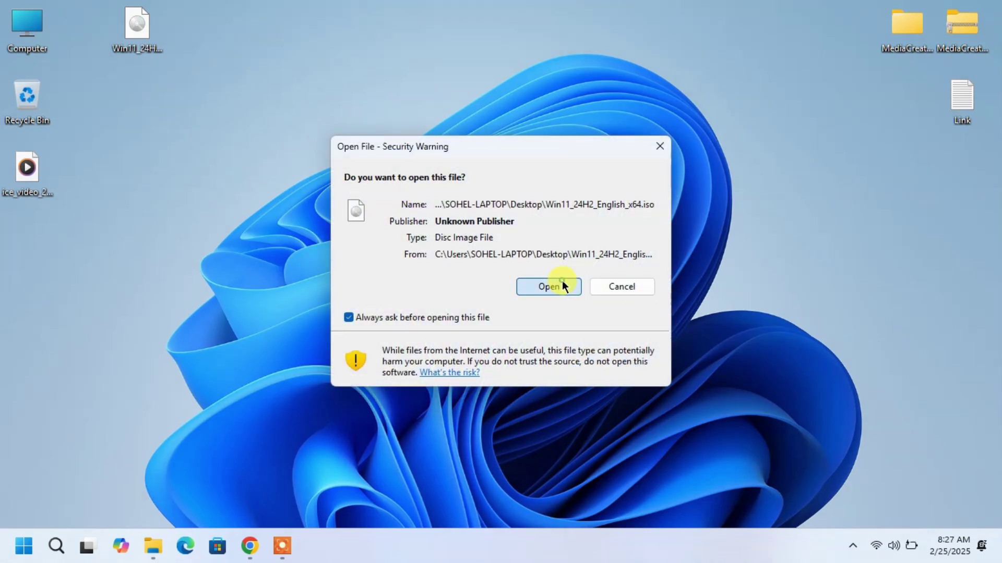
pyautogui.click(562, 280)
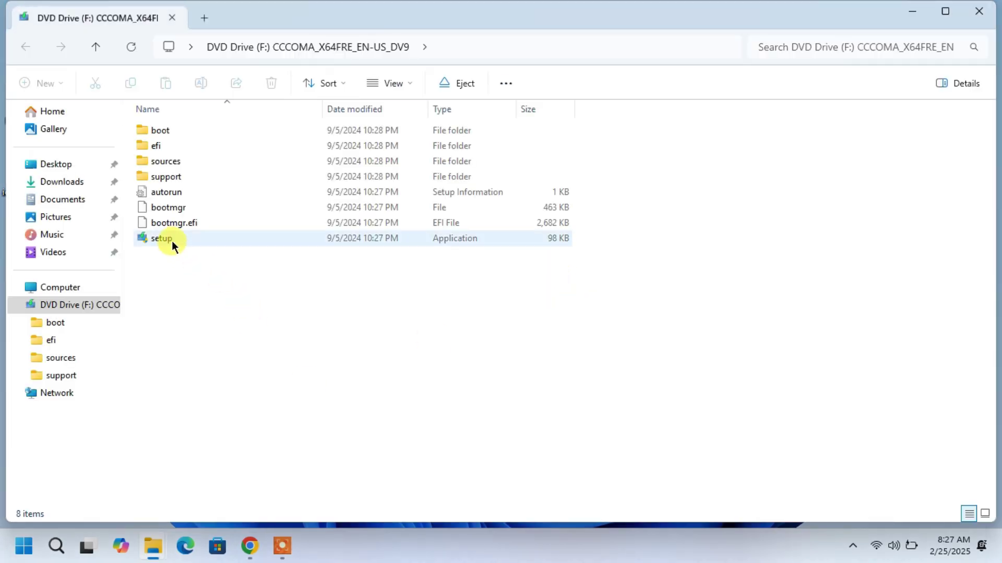
pyautogui.doubleClick(171, 240)
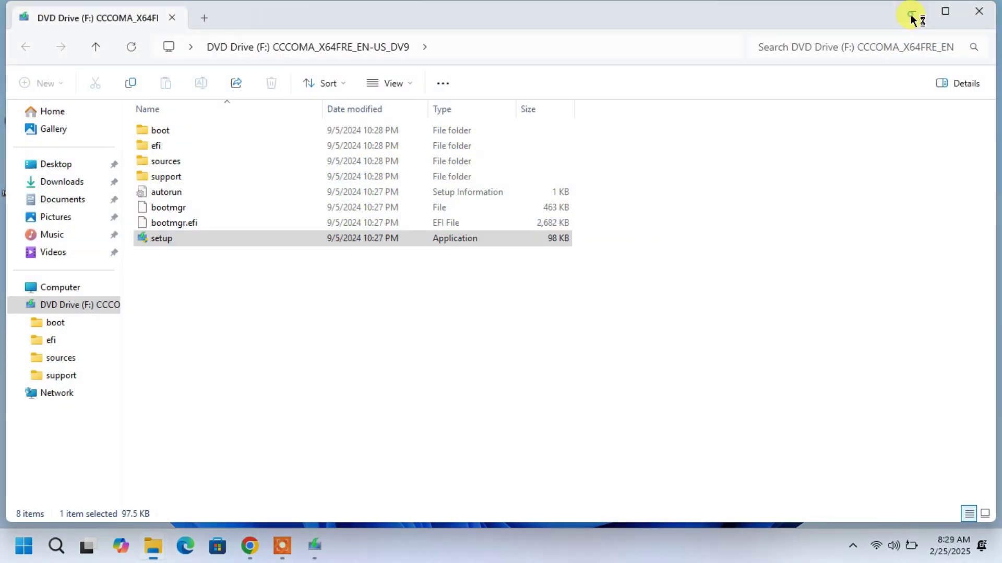
pyautogui.click(910, 16)
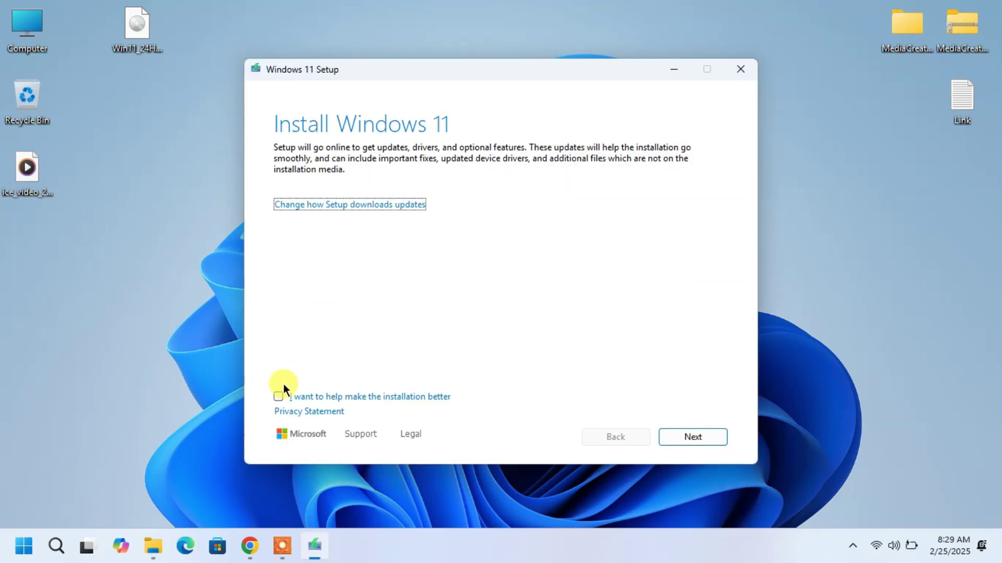
# - Set Windows 11 Setup's updates option to Not right now, toggle the option to help make the installation better, and continue
pyautogui.click(358, 205)
pyautogui.click(325, 231)
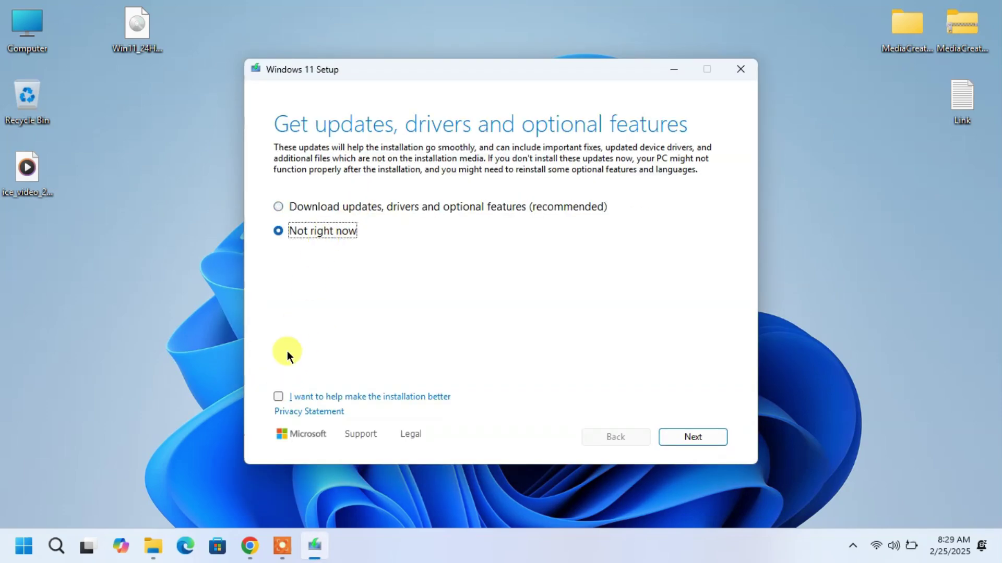
pyautogui.click(284, 398)
pyautogui.click(713, 439)
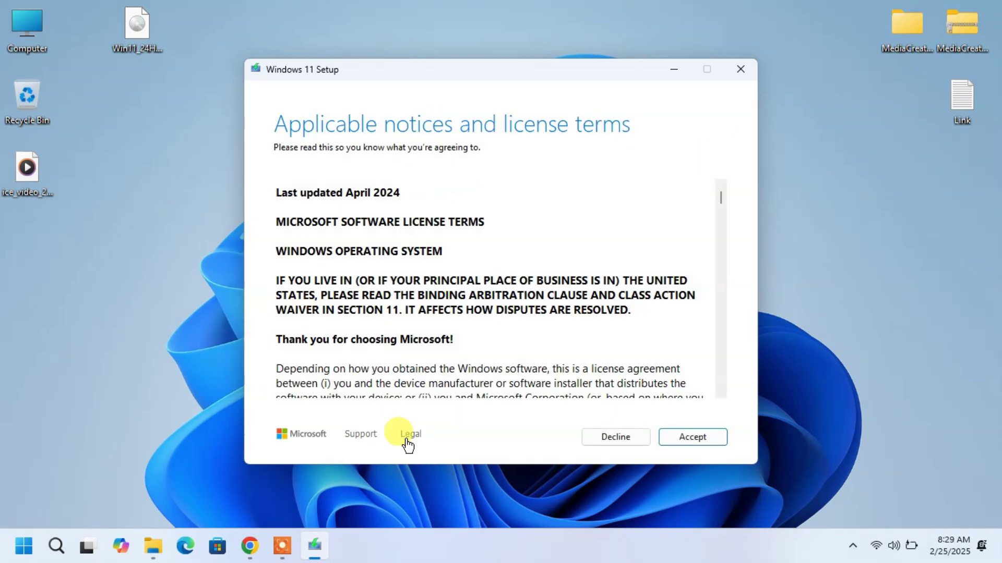
# - Read through and accept the license terms, and cancel Windows 11 Setup at the Ready to install page
pyautogui.scroll(-15, 494, 184)
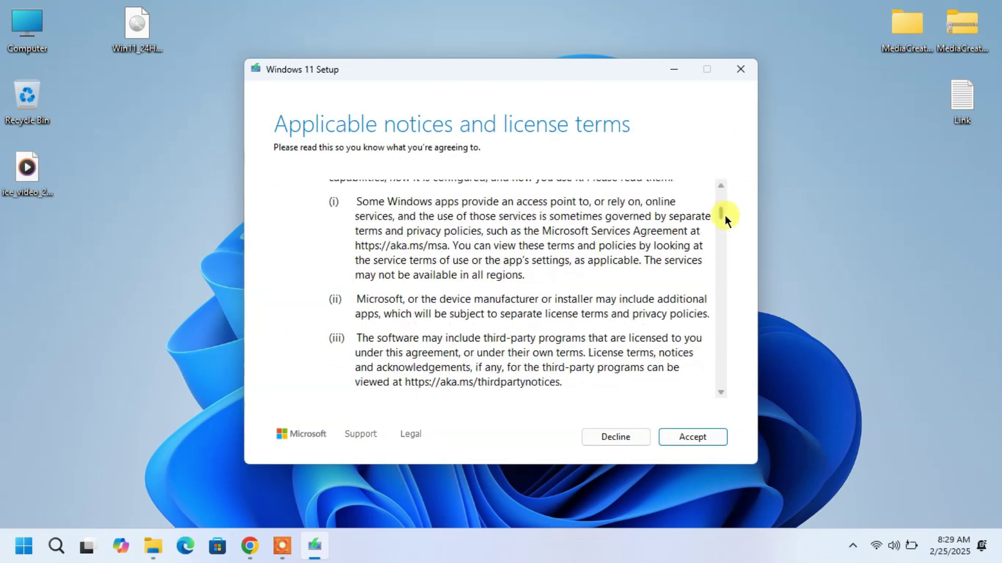
pyautogui.scroll(-2, 722, 215)
pyautogui.scroll(-15, 704, 313)
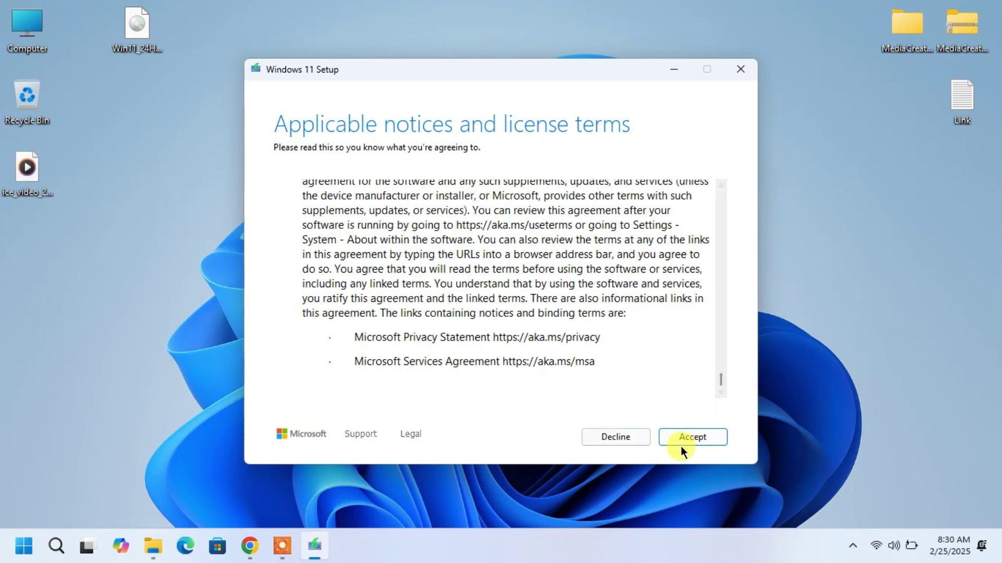
pyautogui.click(692, 440)
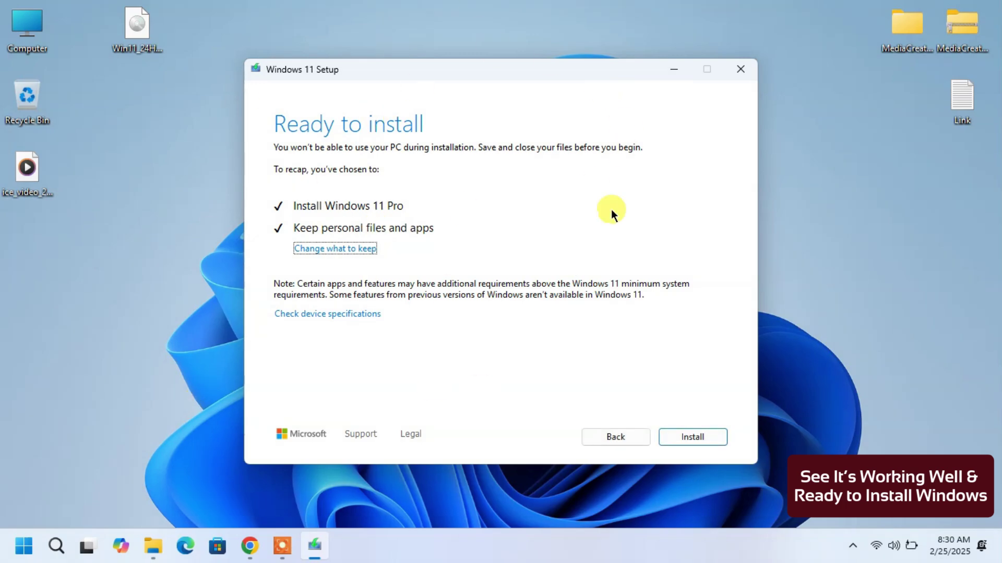
pyautogui.click(746, 70)
pyautogui.click(495, 323)
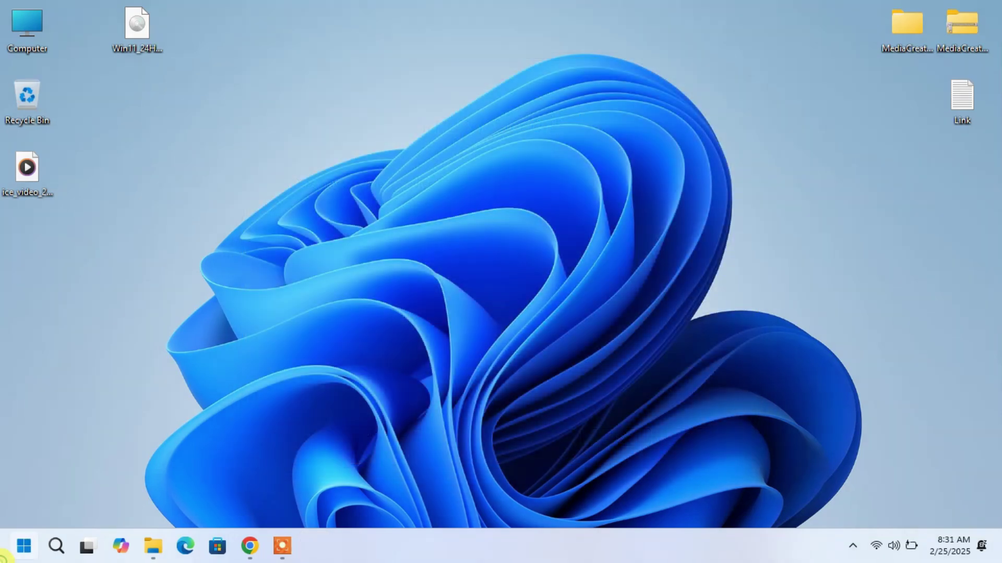
# - Open the Windows Update settings and start downloading and installing Windows 11 Insider Preview 27788.1000 (rs_prerelease)
pyautogui.click(4, 557)
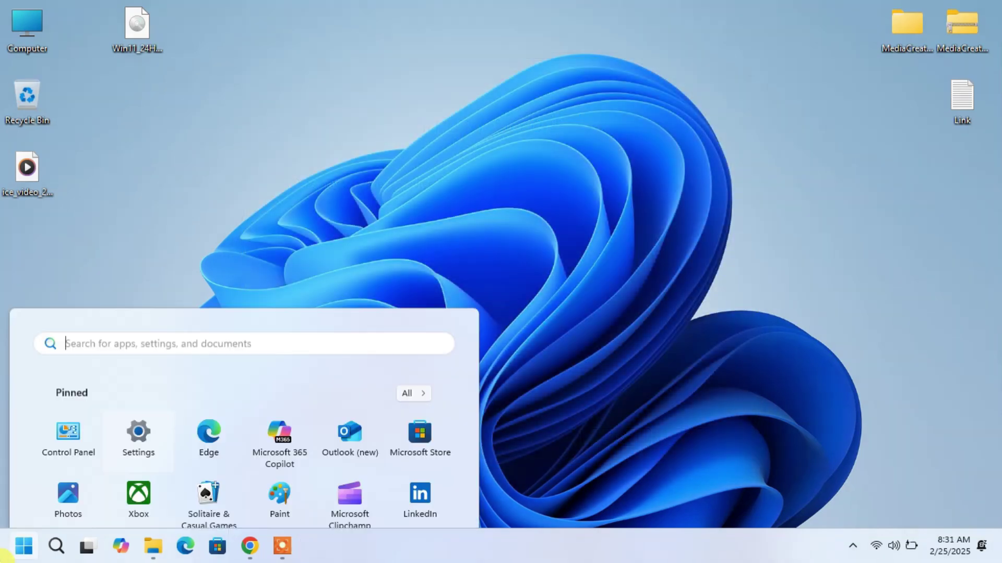
pyautogui.click(151, 161)
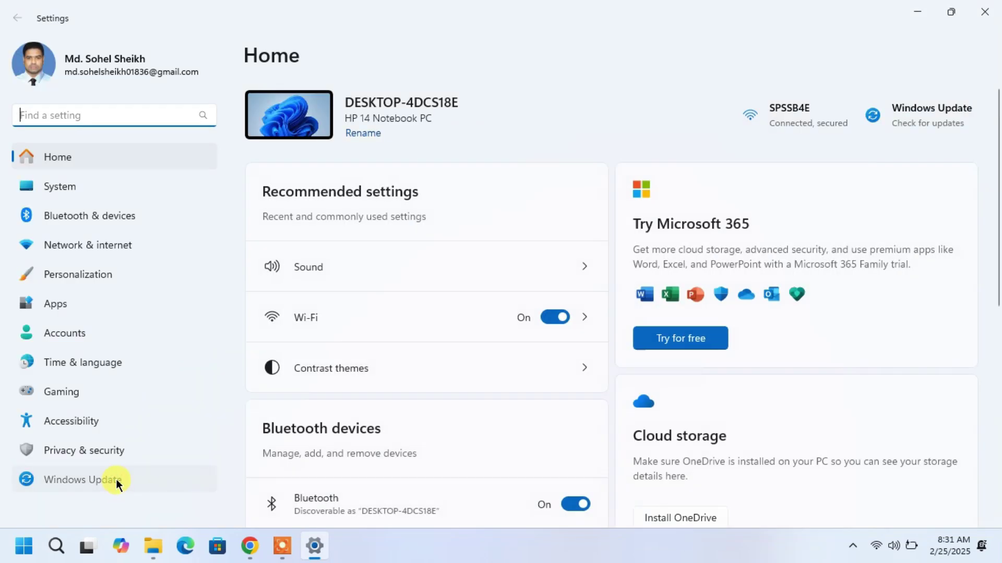
pyautogui.click(116, 483)
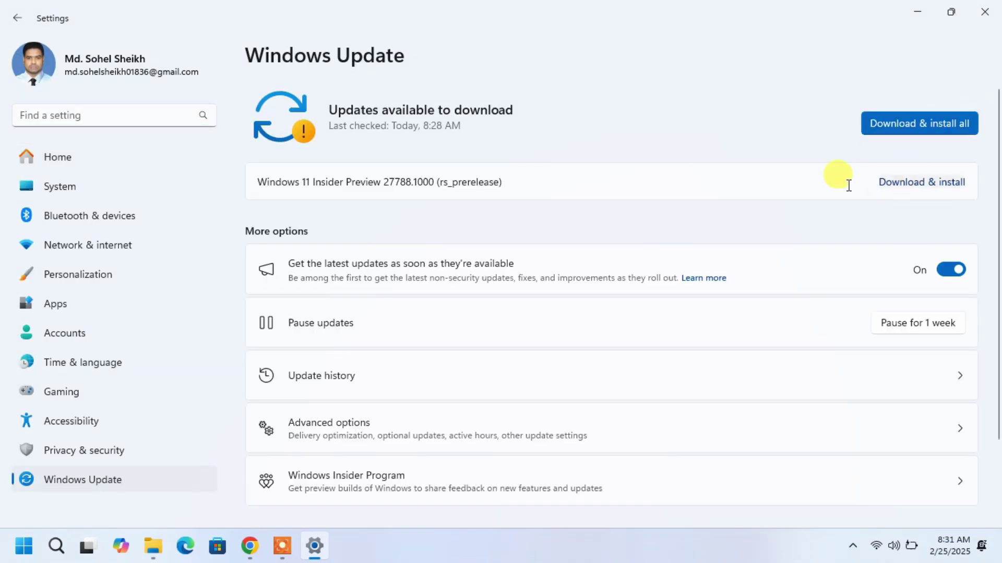
pyautogui.click(912, 184)
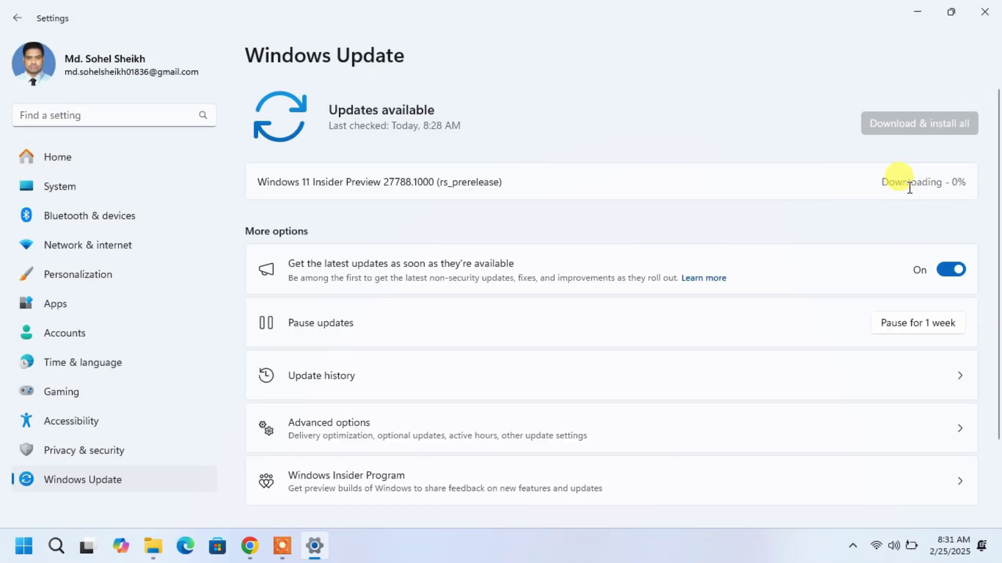